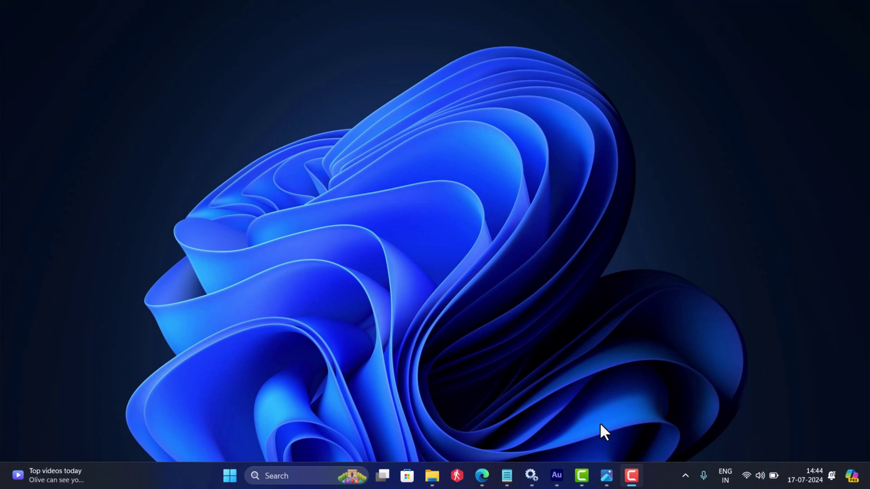
# Step: View the VAN 1067 error image, then exit Riot Vanguard from the tray and confirm turning it off
pyautogui.click(607, 476)
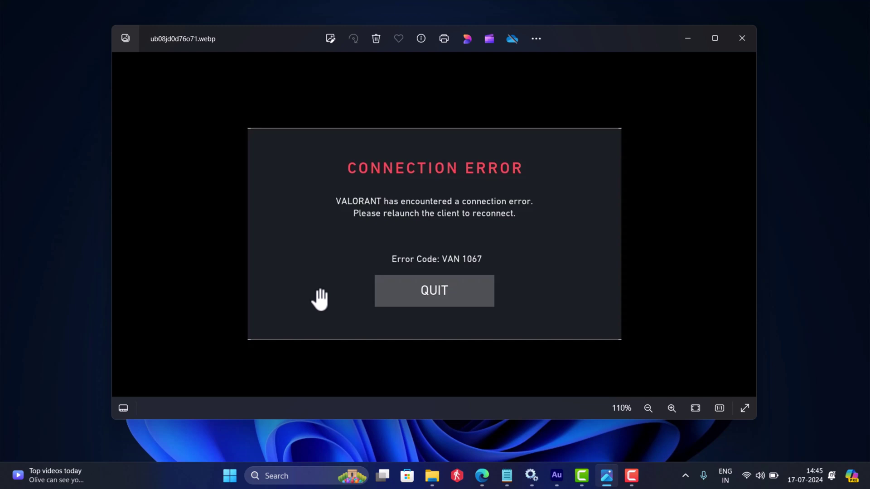
pyautogui.click(683, 44)
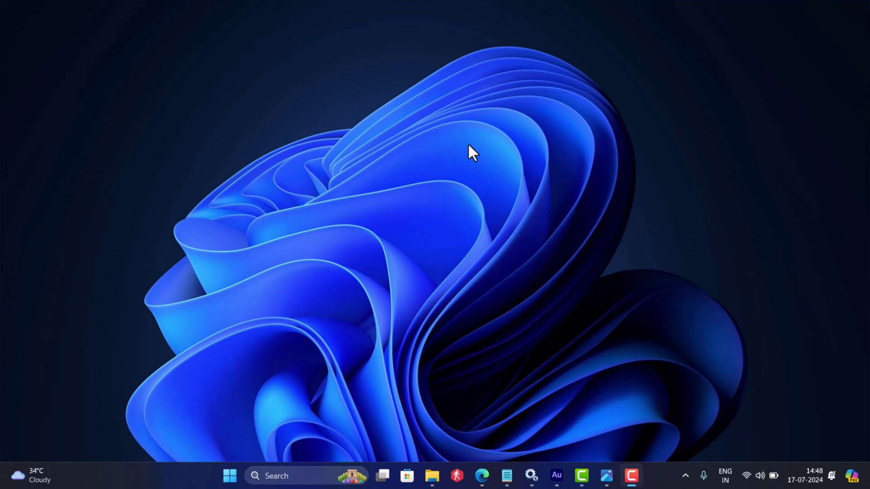
pyautogui.click(685, 476)
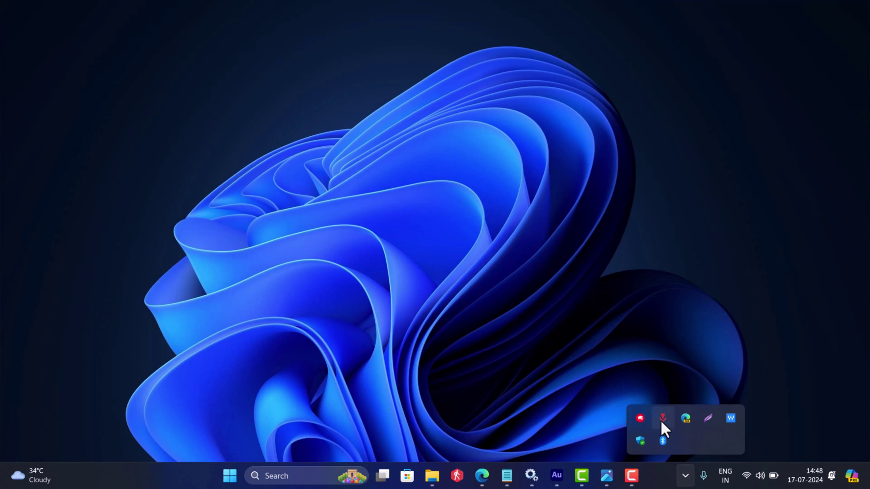
pyautogui.rightClick(661, 421)
pyautogui.click(705, 387)
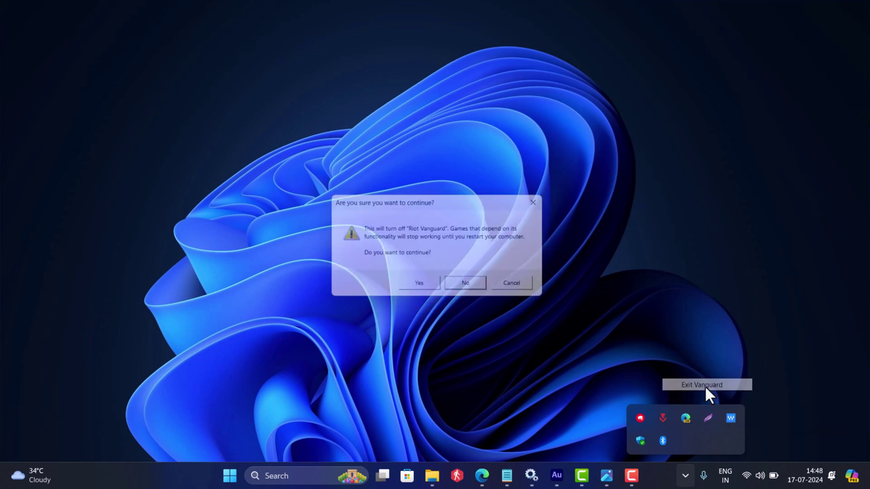
pyautogui.click(429, 284)
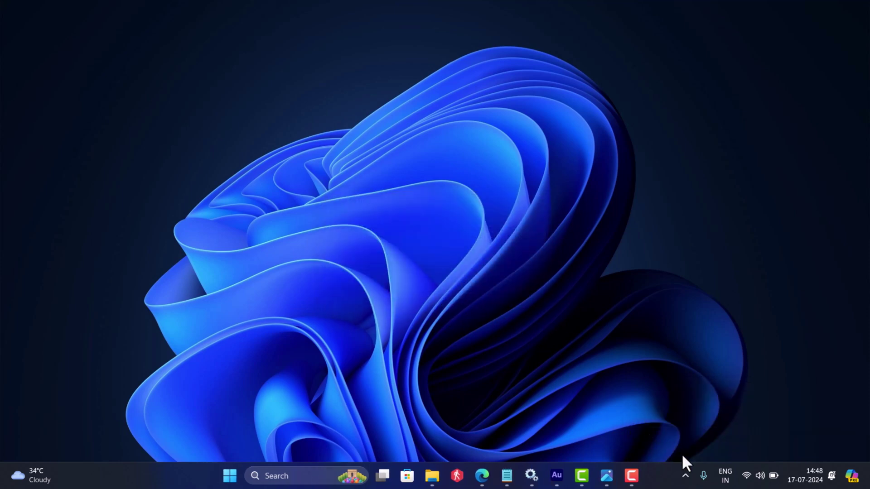
# Step: Exit the Riot Games client from the hidden tray icons
pyautogui.click(685, 475)
pyautogui.rightClick(641, 420)
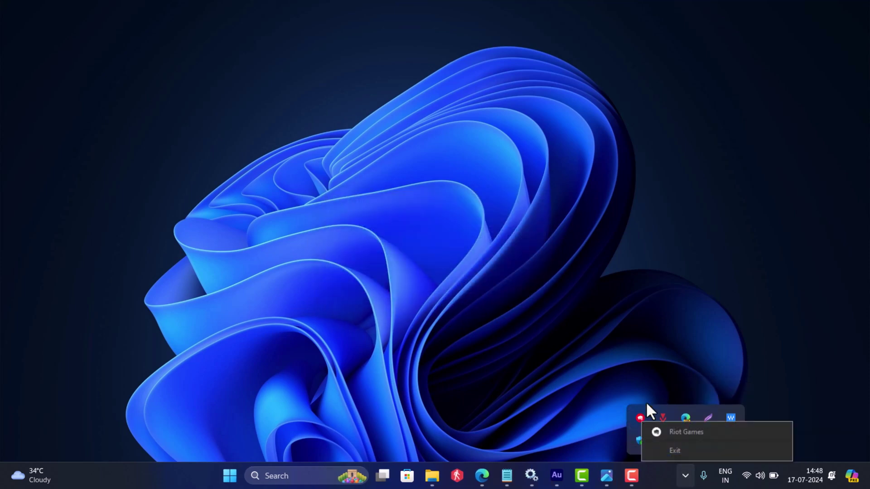
pyautogui.click(675, 450)
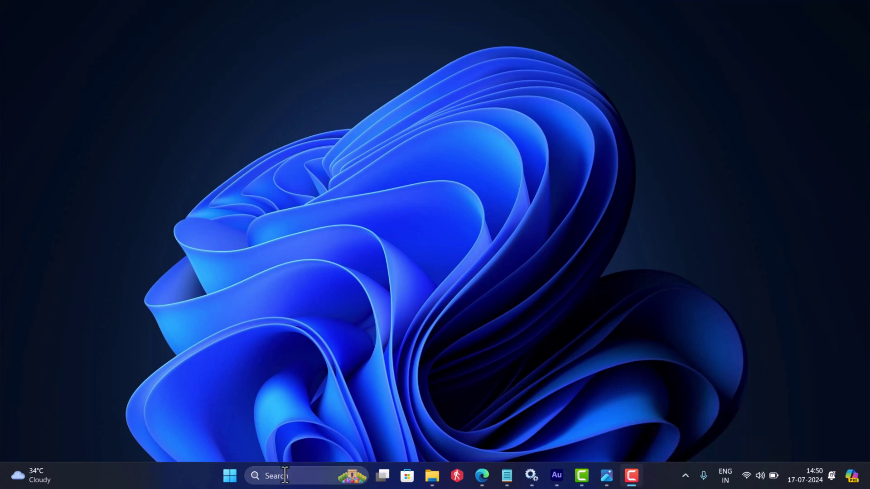
# Step: Launch Services from a 'services' search and select the vgc service in the list
pyautogui.click(286, 475)
pyautogui.write('s')
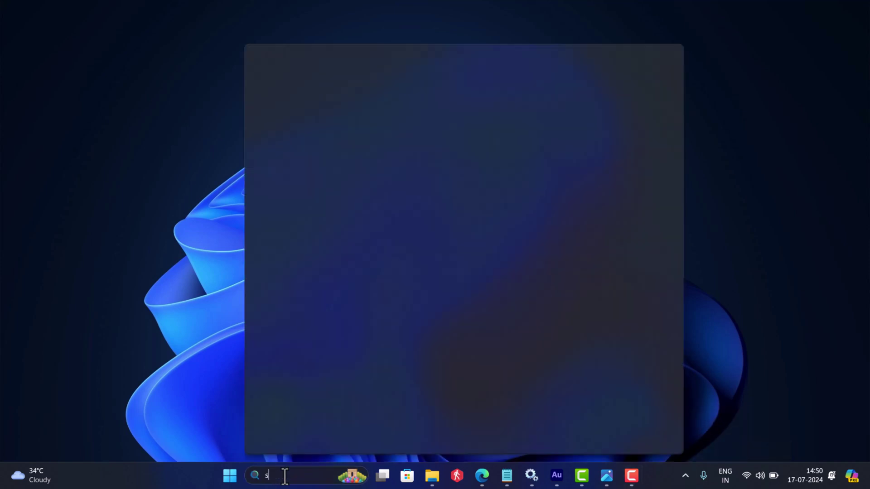
pyautogui.write('ervices')
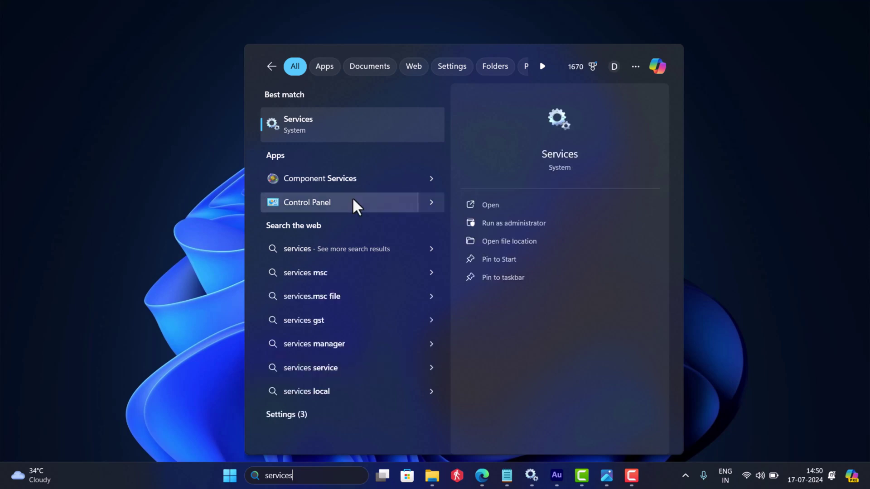
pyautogui.click(352, 129)
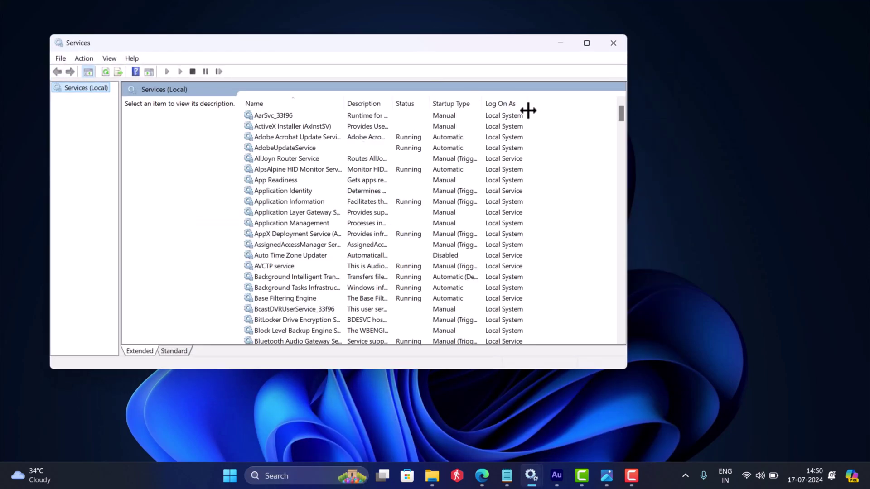
pyautogui.moveTo(622, 120); pyautogui.dragTo(624, 301)
pyautogui.click(301, 204)
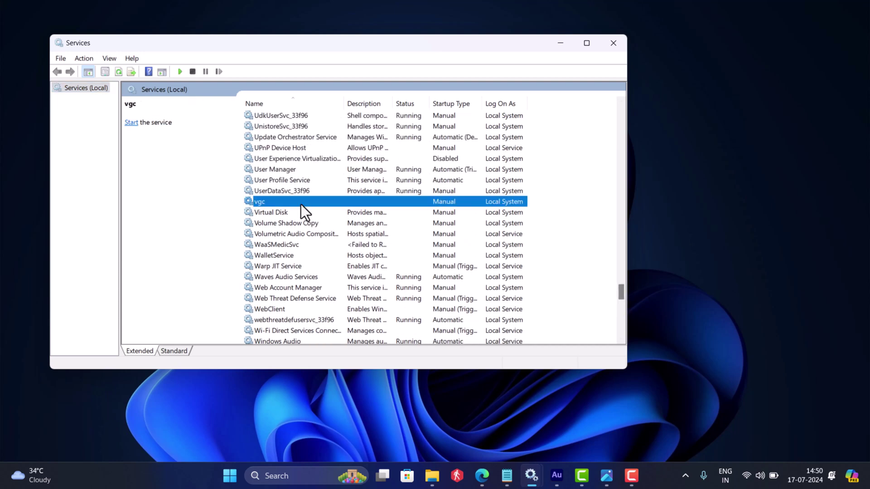
# Step: In vgc Properties, set first, second and subsequent failures to Restart the Service
pyautogui.rightClick(313, 205)
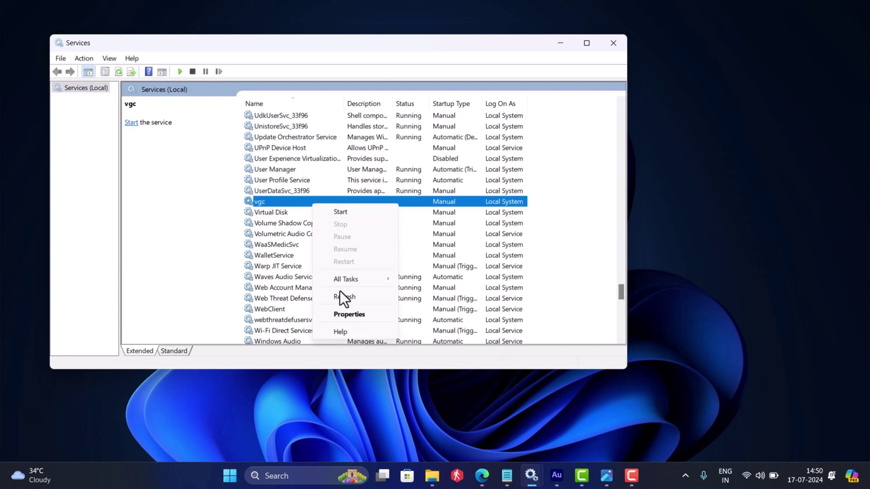
pyautogui.click(352, 313)
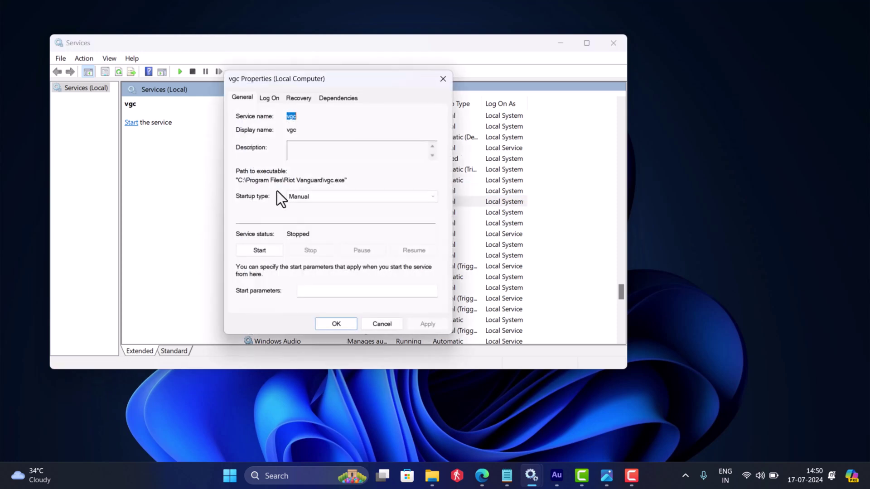
pyautogui.click(270, 98)
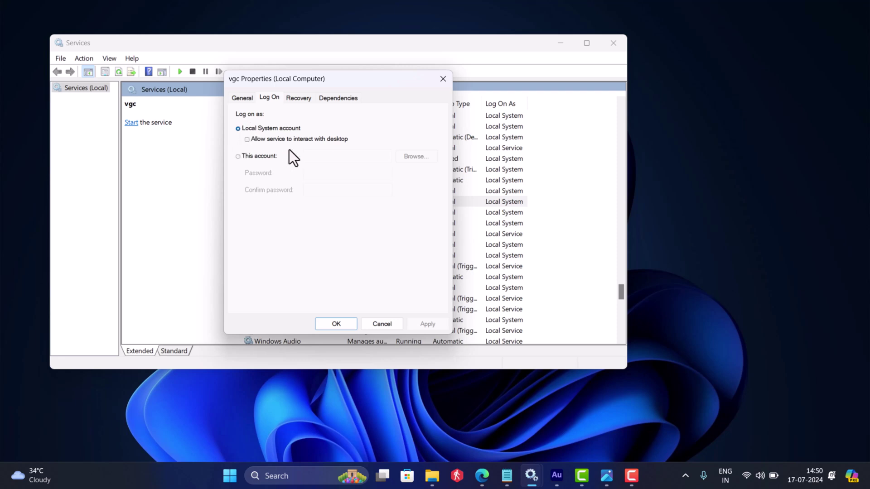
pyautogui.click(306, 101)
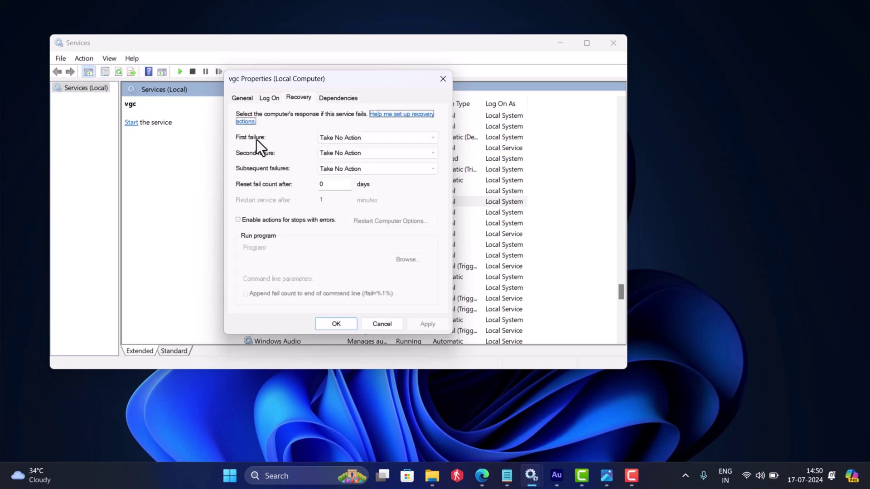
pyautogui.click(333, 143)
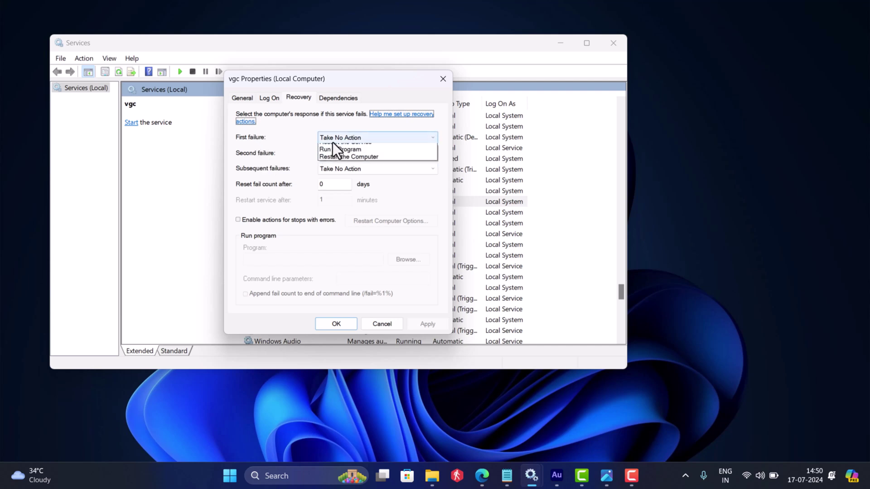
pyautogui.click(332, 146)
pyautogui.click(333, 152)
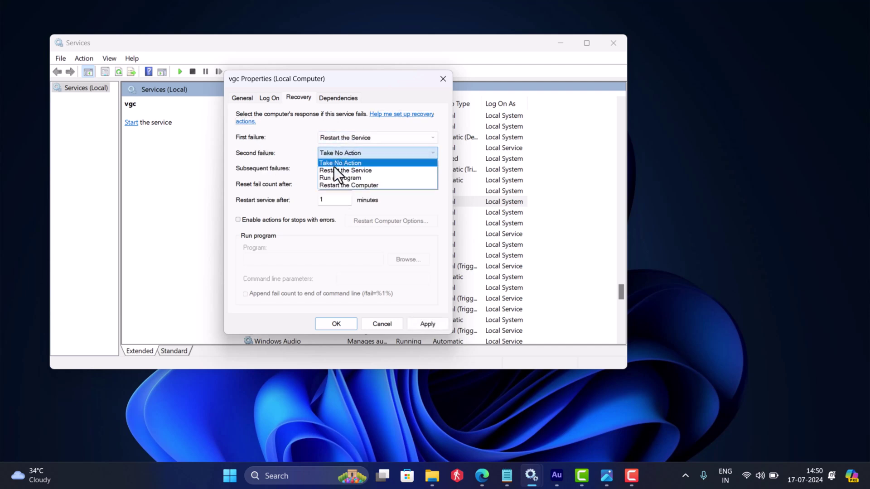
pyautogui.click(333, 167)
pyautogui.click(336, 170)
pyautogui.click(335, 185)
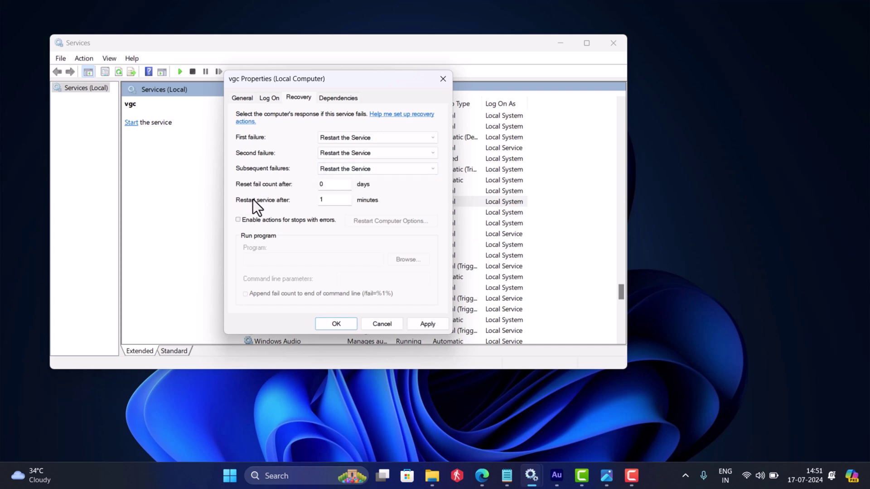
# Step: Set the restart delay to 0 minutes and save the recovery settings
pyautogui.click(334, 201)
pyautogui.press('BackSpace')
pyautogui.write('0')
pyautogui.click(428, 324)
pyautogui.click(340, 322)
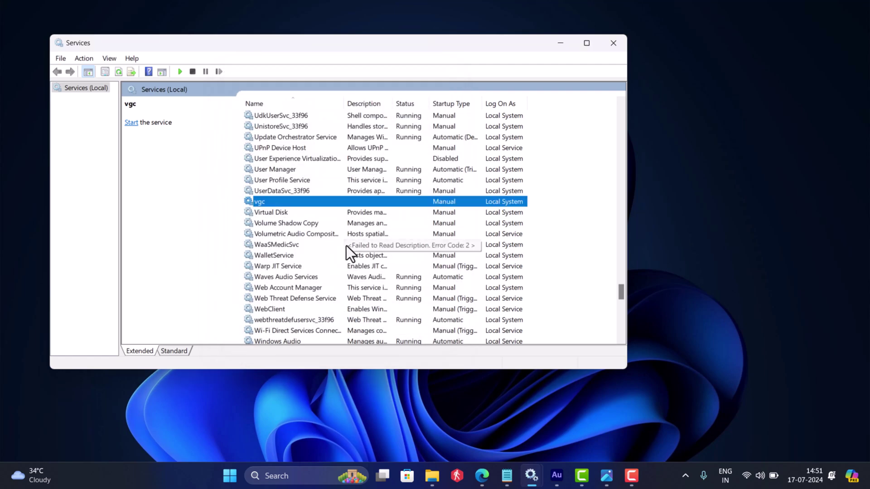
# Step: Close Services and run VALORANT as administrator, approving the Riot Client UAC prompt
pyautogui.click(616, 47)
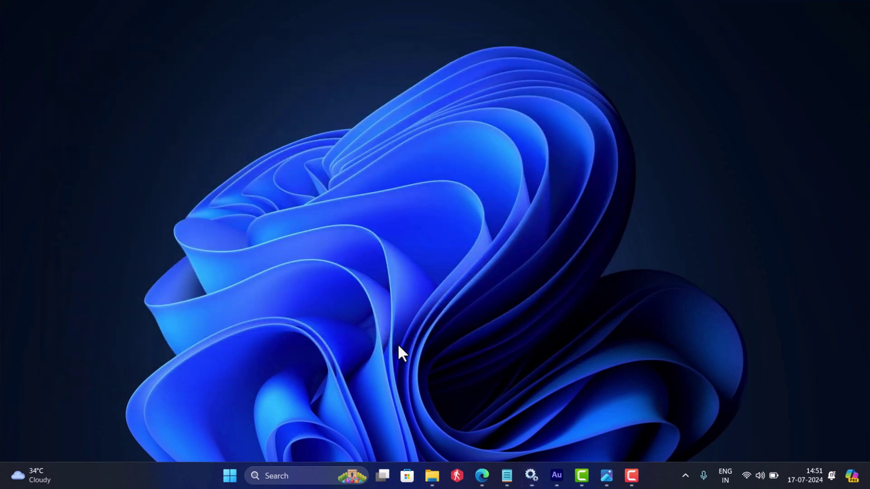
pyautogui.click(289, 485)
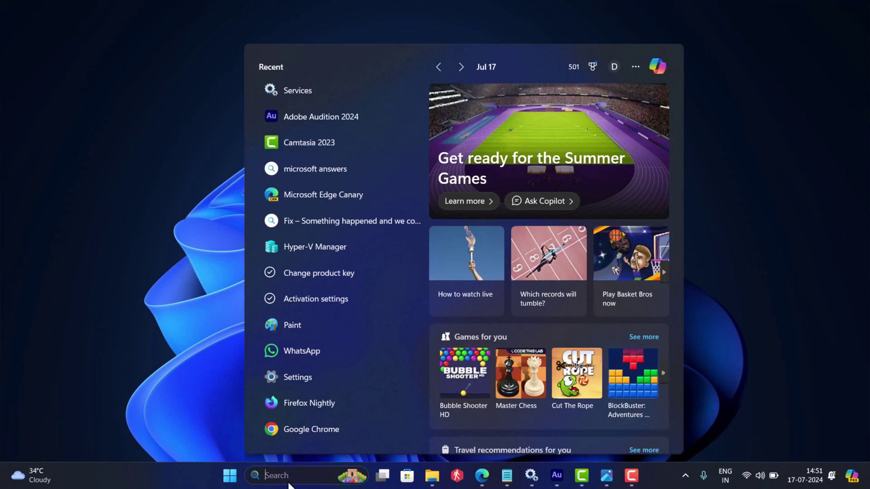
pyautogui.write('valorant')
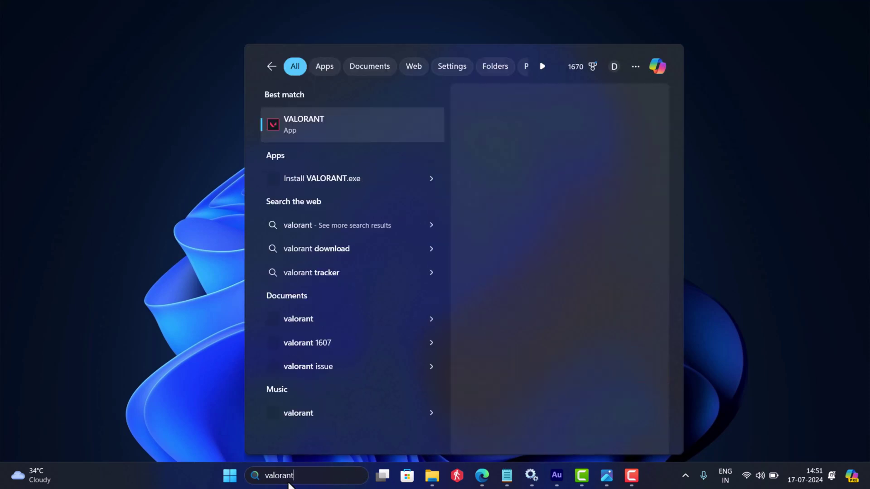
pyautogui.rightClick(347, 128)
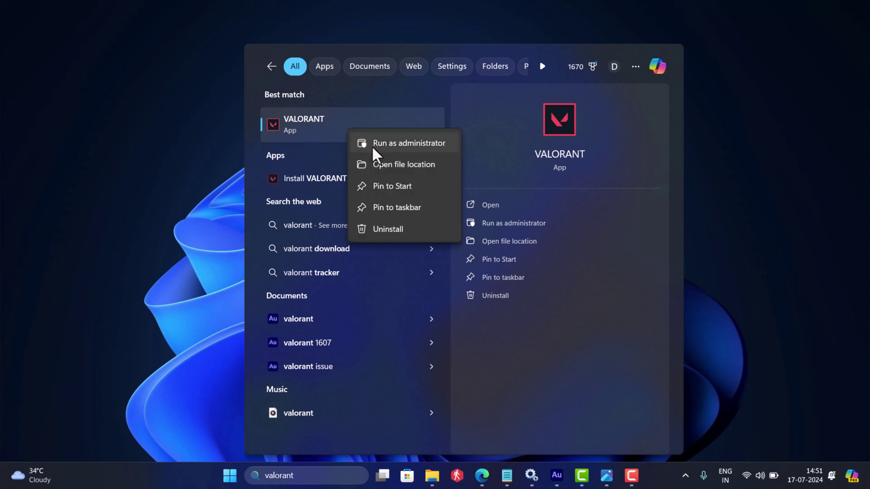
pyautogui.click(393, 144)
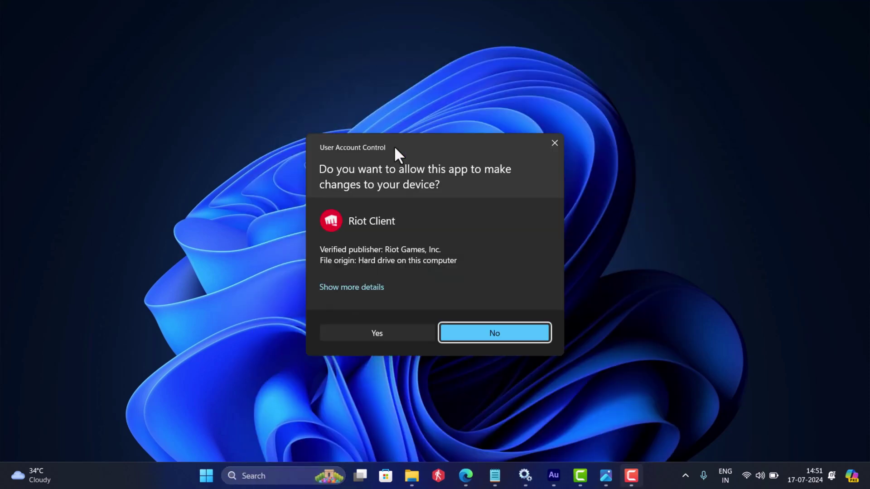
pyautogui.click(375, 333)
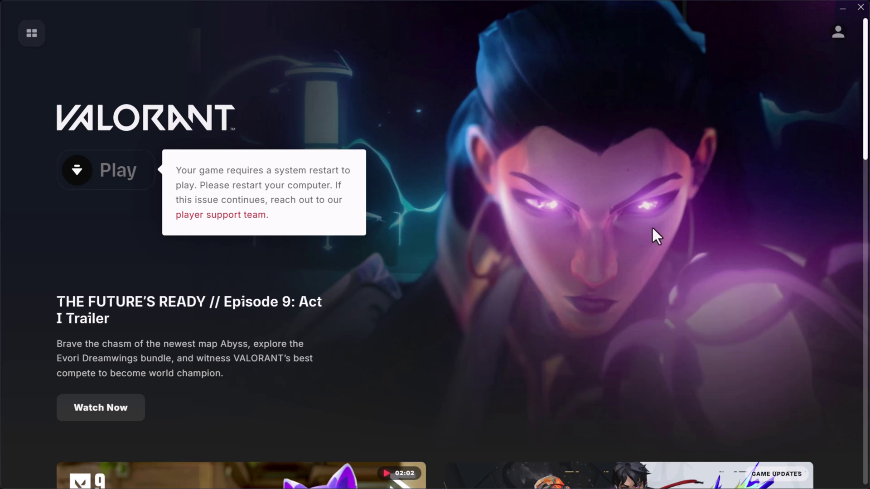
# Step: Minimize the Riot Client window showing the restart-required notice
pyautogui.click(842, 8)
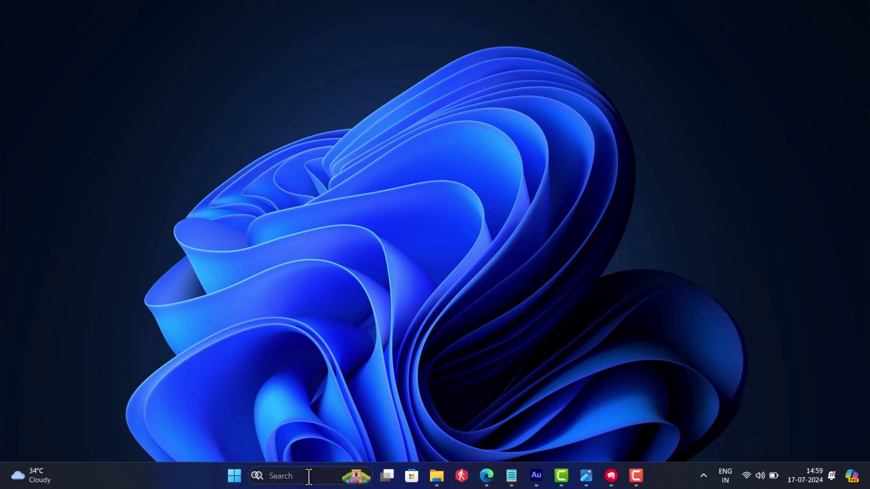
# Step: Reopen Services from a 'SERVICES' search and select the vgc service
pyautogui.click(309, 475)
pyautogui.write('SERVICES')
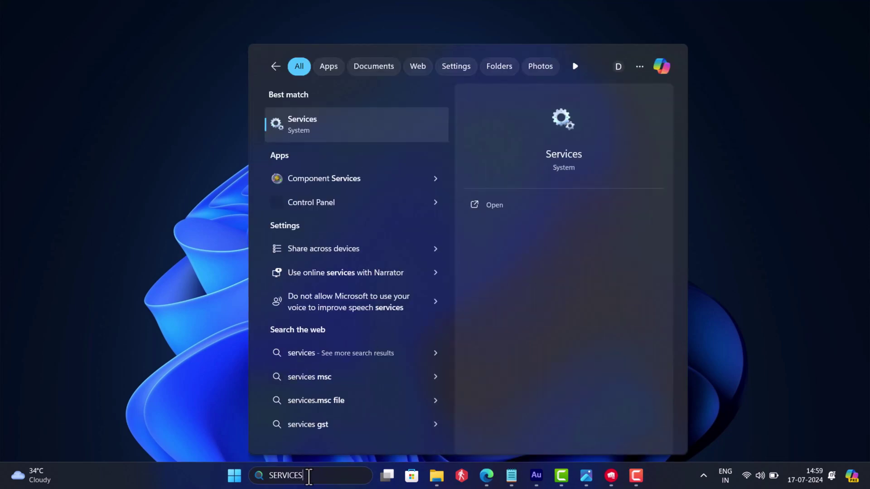
pyautogui.click(347, 111)
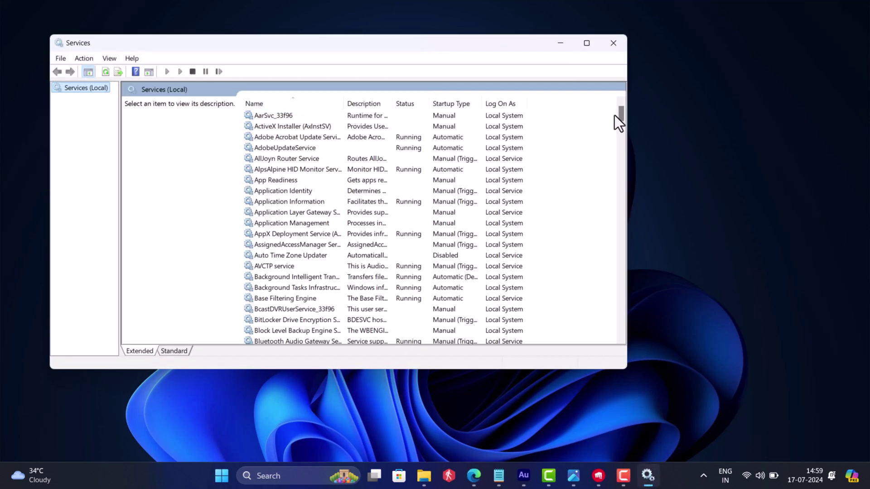
pyautogui.moveTo(615, 116); pyautogui.dragTo(628, 297)
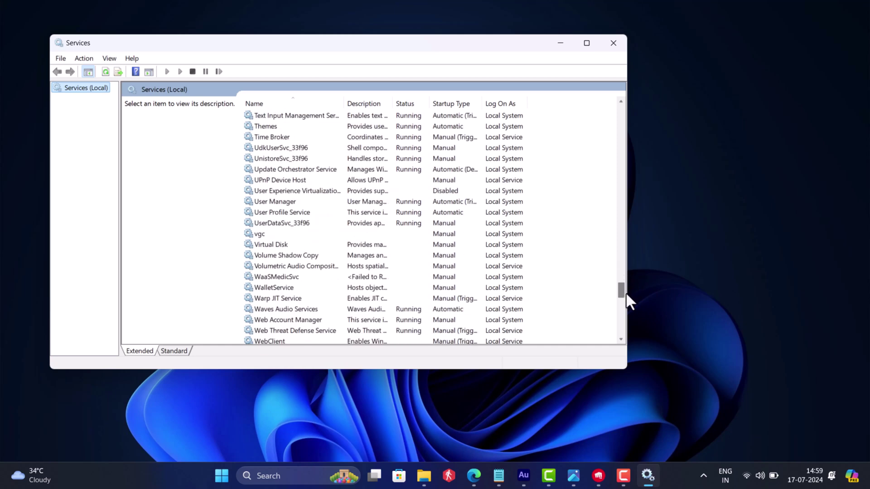
pyautogui.click(287, 233)
# Step: Set the vgc service's startup type to Automatic and save
pyautogui.rightClick(287, 233)
pyautogui.click(334, 349)
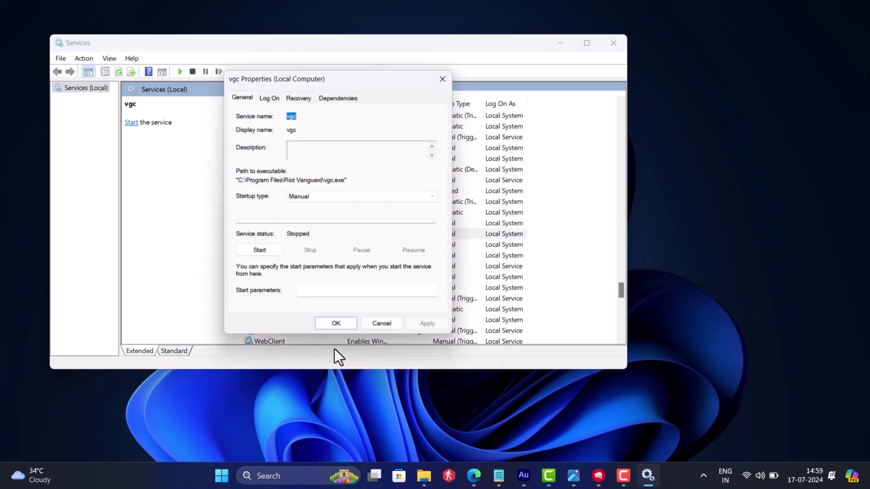
pyautogui.click(296, 197)
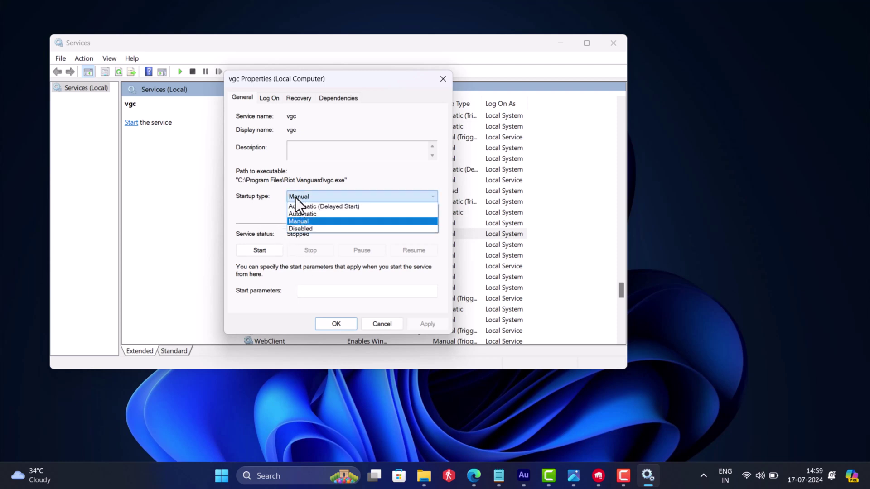
pyautogui.click(303, 214)
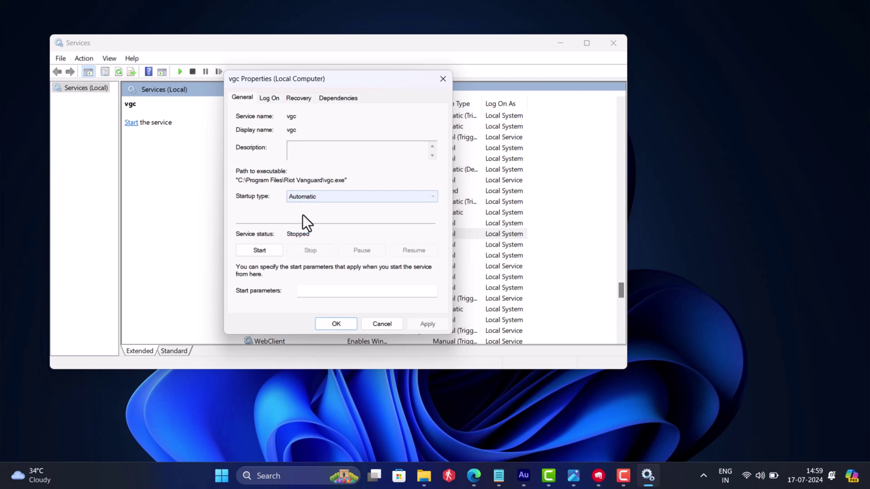
pyautogui.click(428, 328)
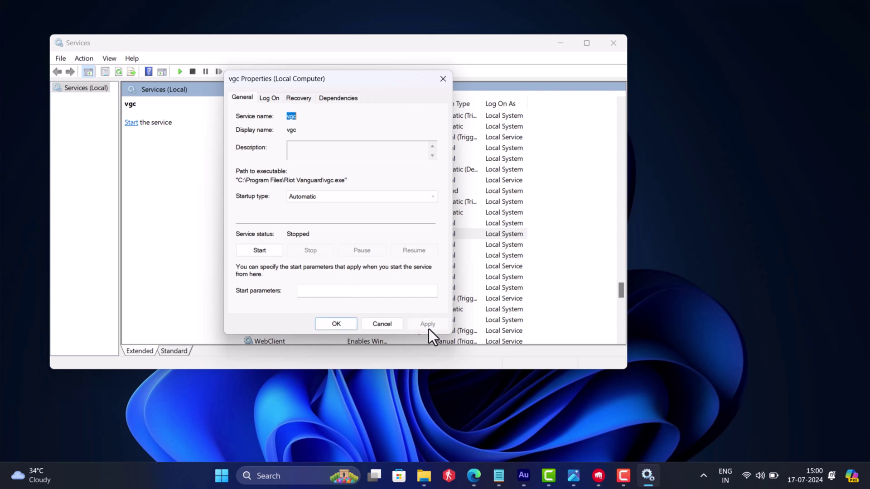
pyautogui.click(336, 323)
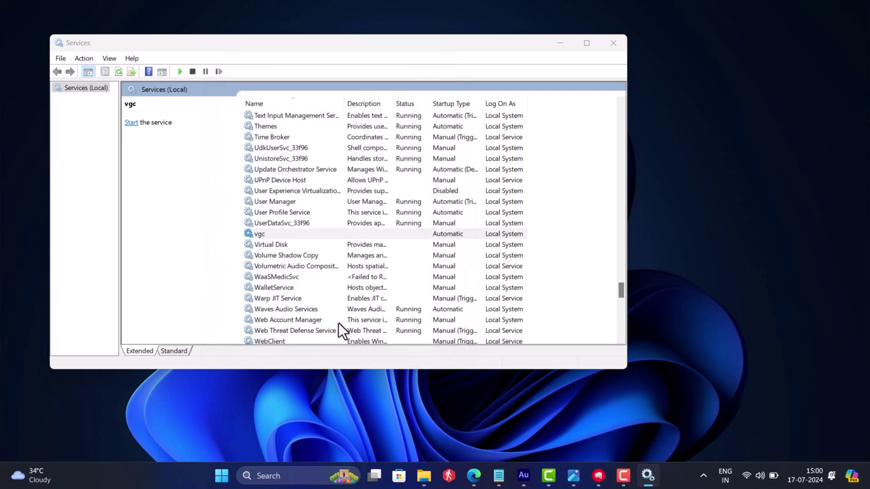
# Step: Start the vgc service and close the Services window once it shows Running
pyautogui.rightClick(336, 236)
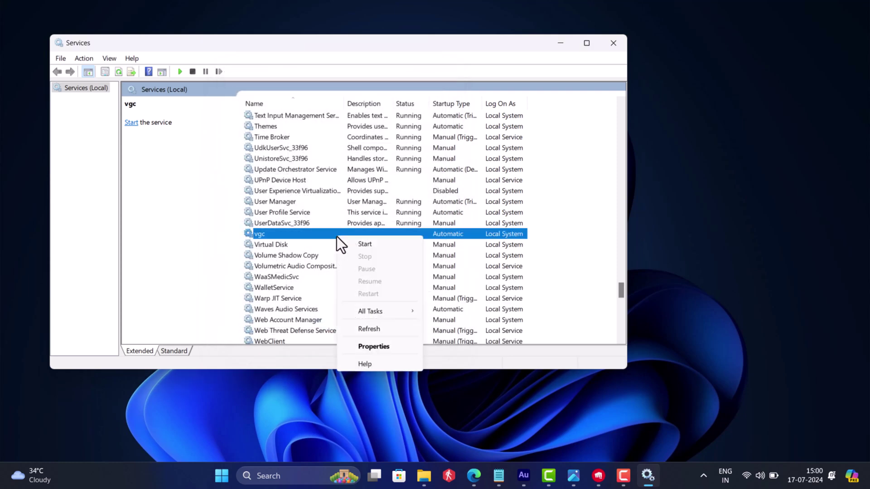
pyautogui.click(350, 244)
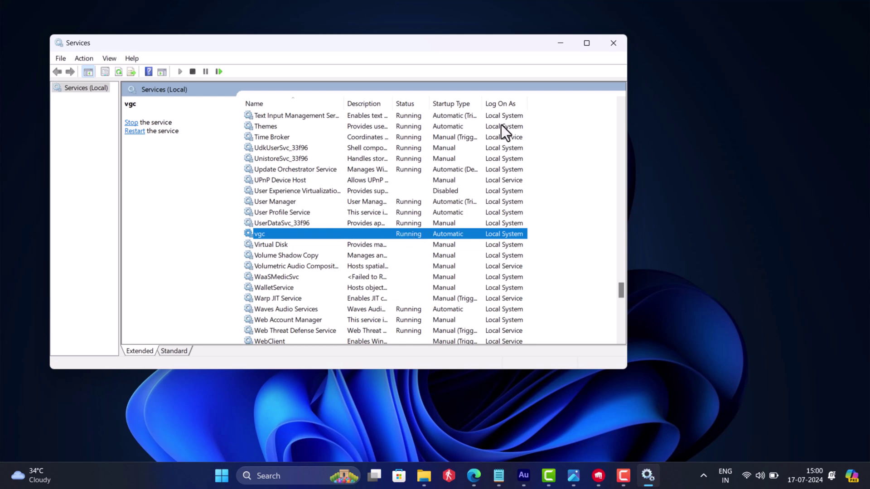
pyautogui.click(612, 44)
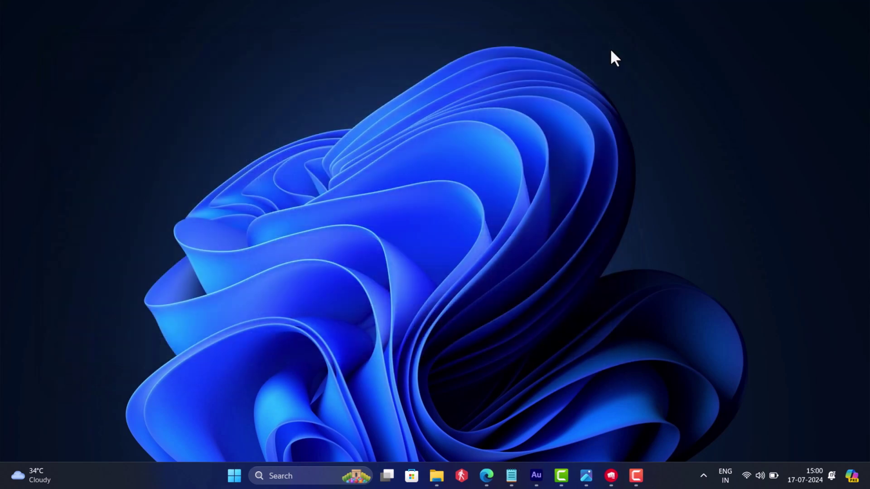
# Step: Search 'VALORANT' and run it as administrator, allowing the Riot Client UAC prompt
pyautogui.click(299, 481)
pyautogui.write('VALO')
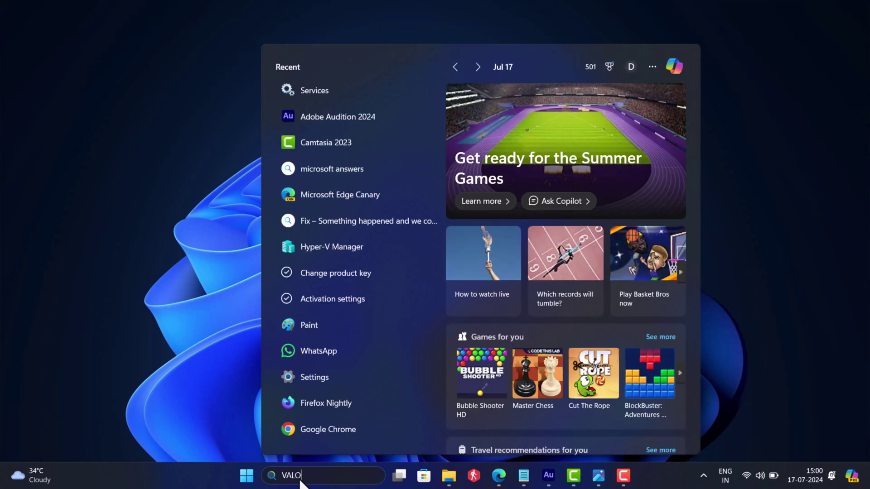
pyautogui.write('RANT')
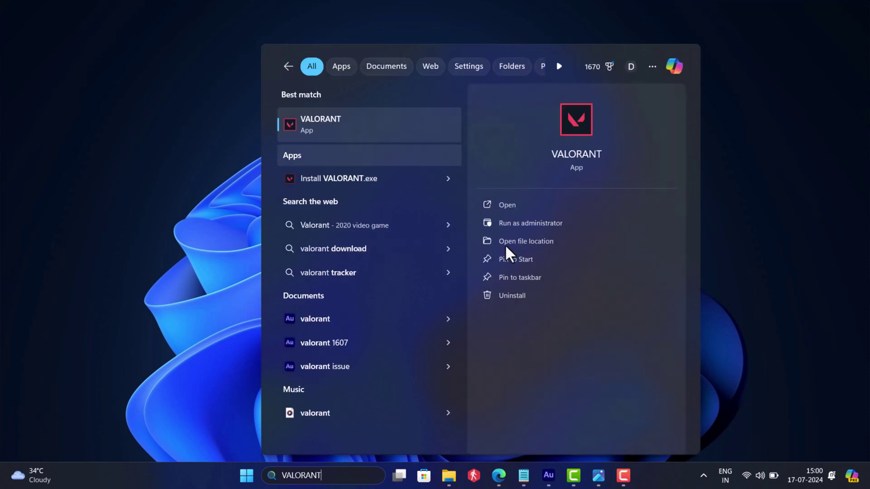
pyautogui.click(528, 223)
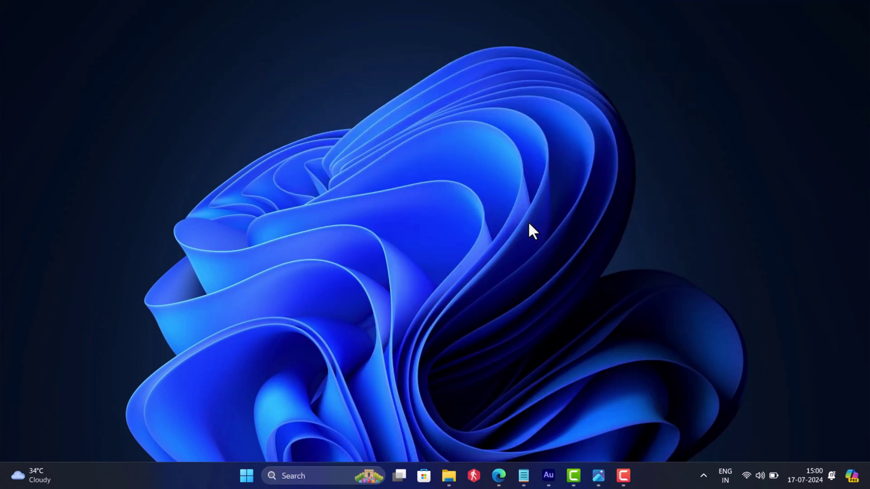
pyautogui.click(388, 338)
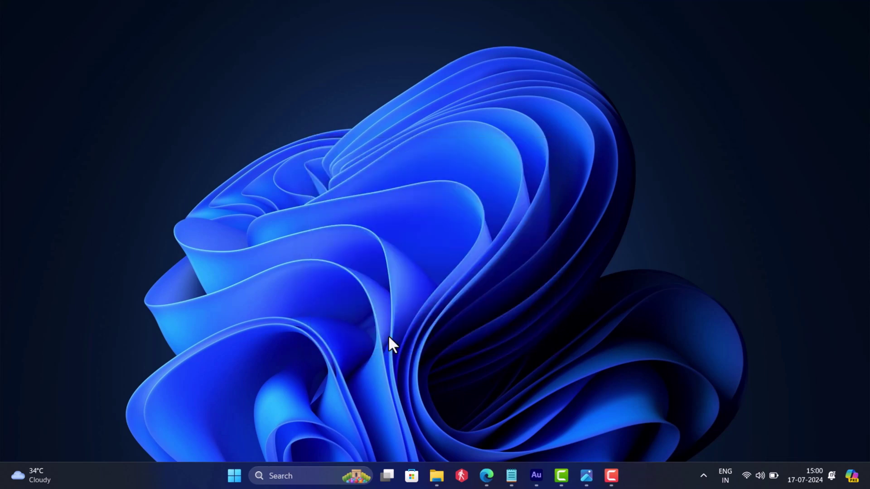